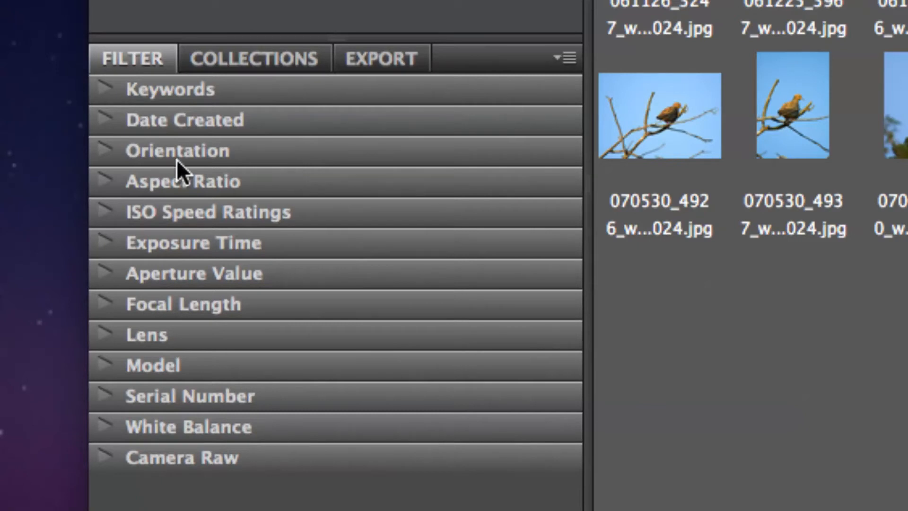
{"action": "left_click", "coordinate": [104, 151]}
{"action": "left_click", "coordinate": [104, 151]}
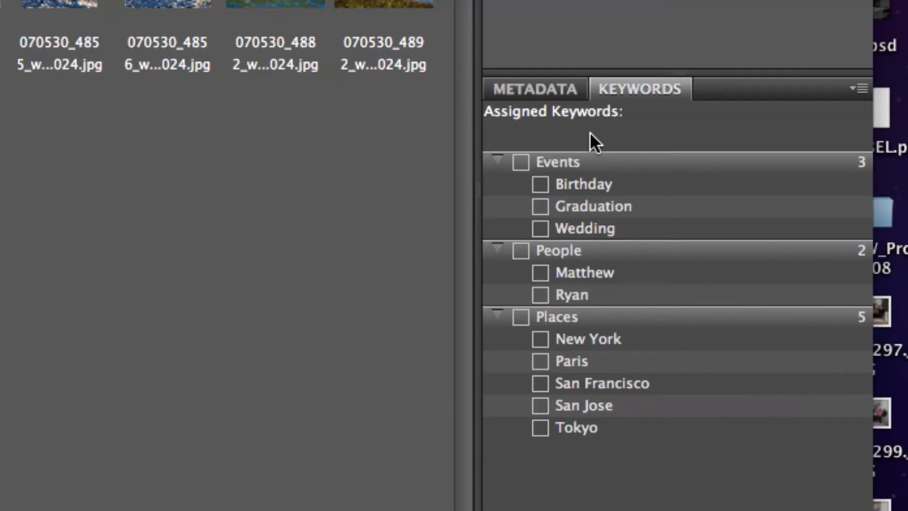
{"action": "left_click", "coordinate": [537, 91]}
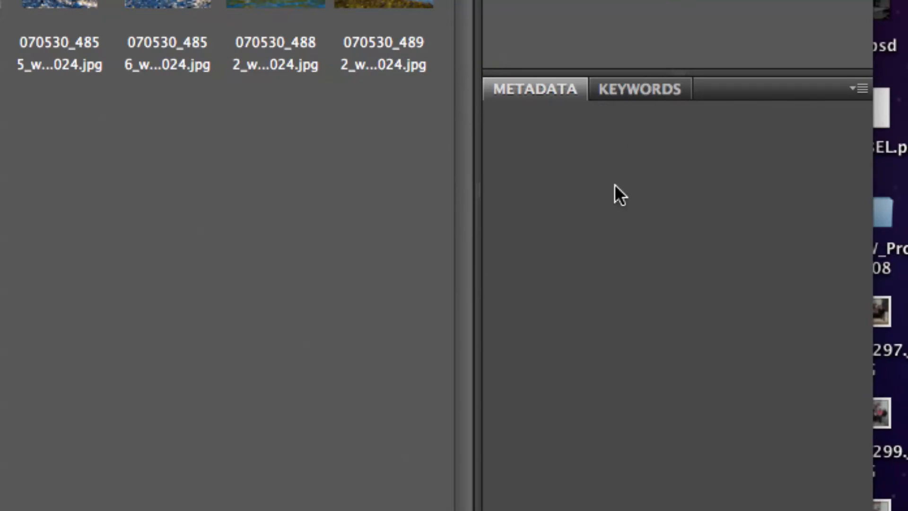
{"action": "left_click", "coordinate": [629, 89]}
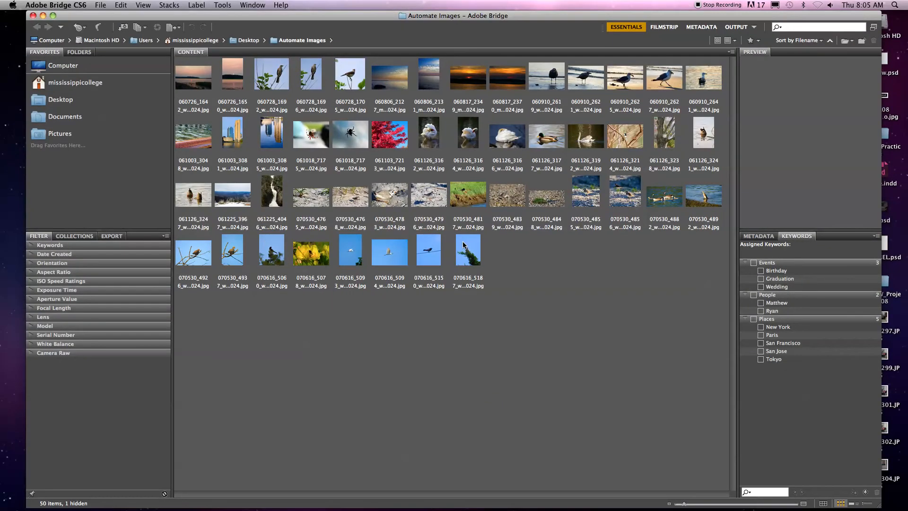
Step: Select all images in the Automate Images folder and open Batch Rename for them
{"action": "left_click", "coordinate": [190, 77]}
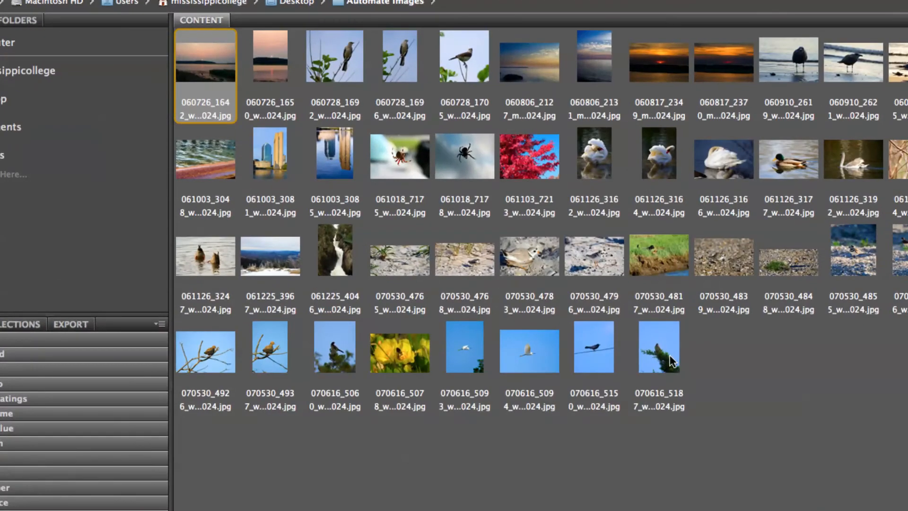
{"action": "left_click", "coordinate": [671, 362], "text": "shift"}
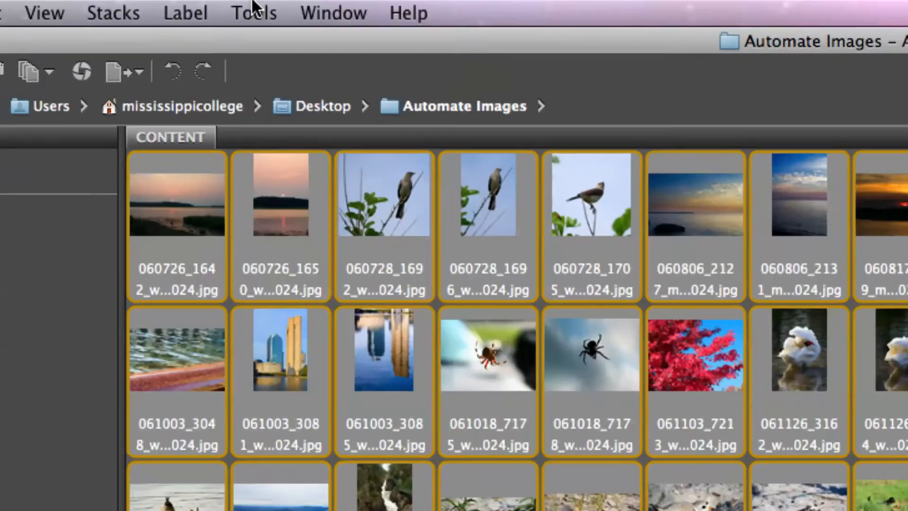
{"action": "left_click", "coordinate": [256, 8]}
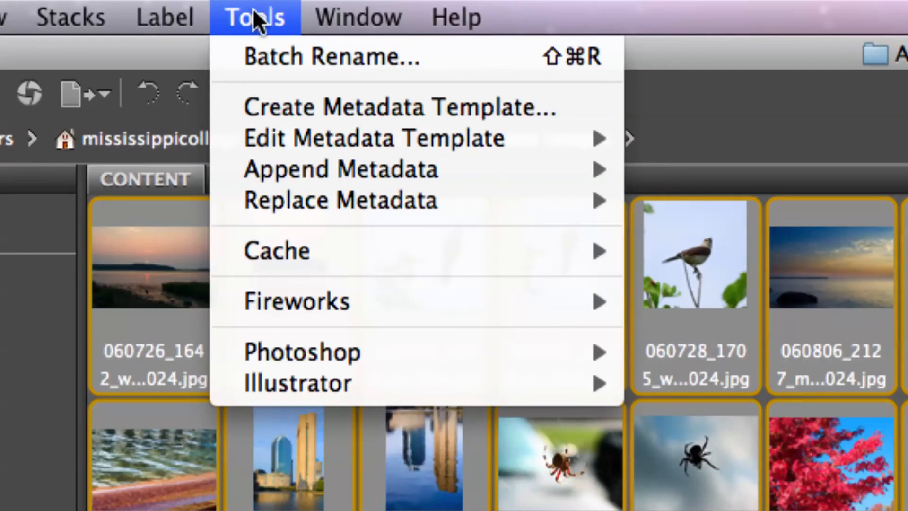
{"action": "left_click", "coordinate": [253, 45]}
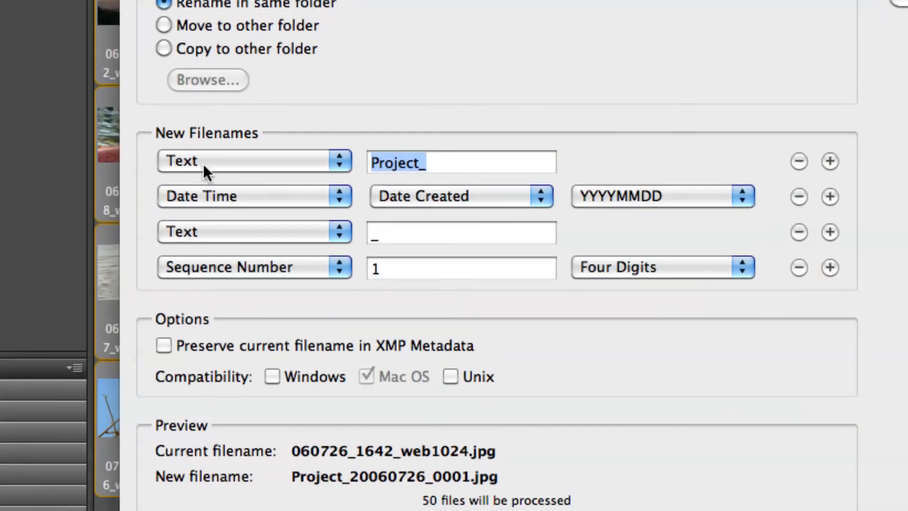
Step: Set the first text part of the new filenames to "Wildlike_"
{"action": "left_click", "coordinate": [204, 171]}
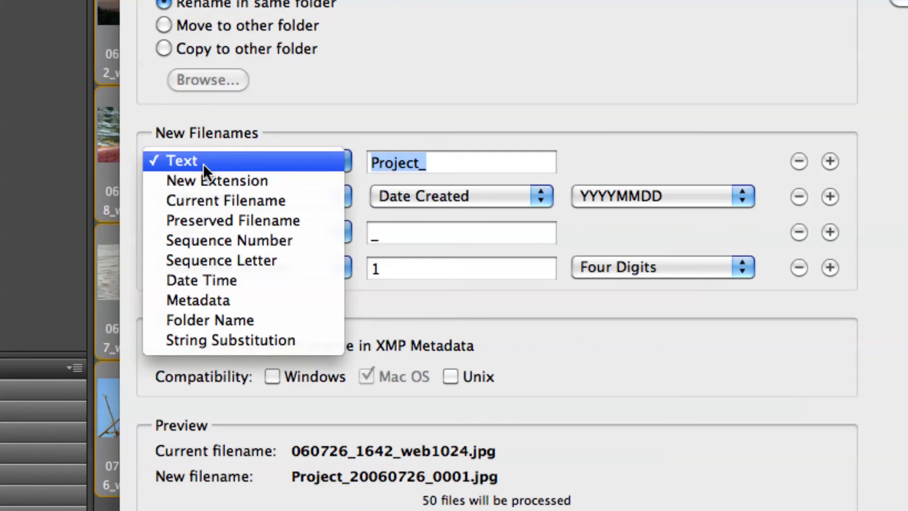
{"action": "left_click", "coordinate": [317, 133]}
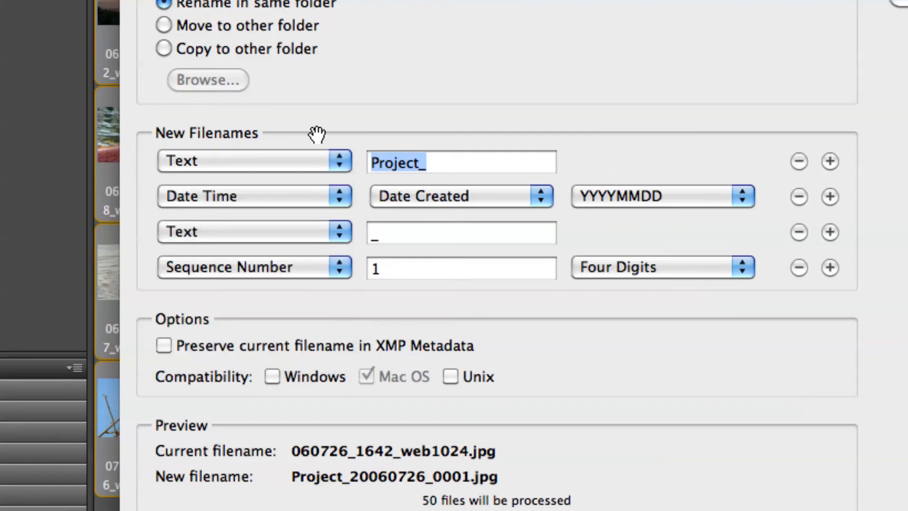
{"action": "left_click", "coordinate": [422, 162]}
{"action": "left_click_drag", "start_coordinate": [431, 164], "coordinate": [348, 162]}
{"action": "type", "text": "Wildlike"}
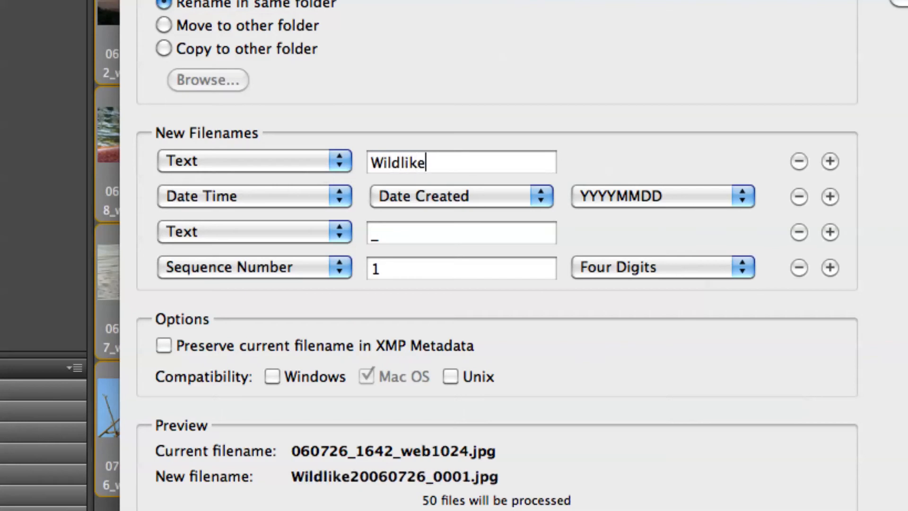
{"action": "type", "text": "_"}
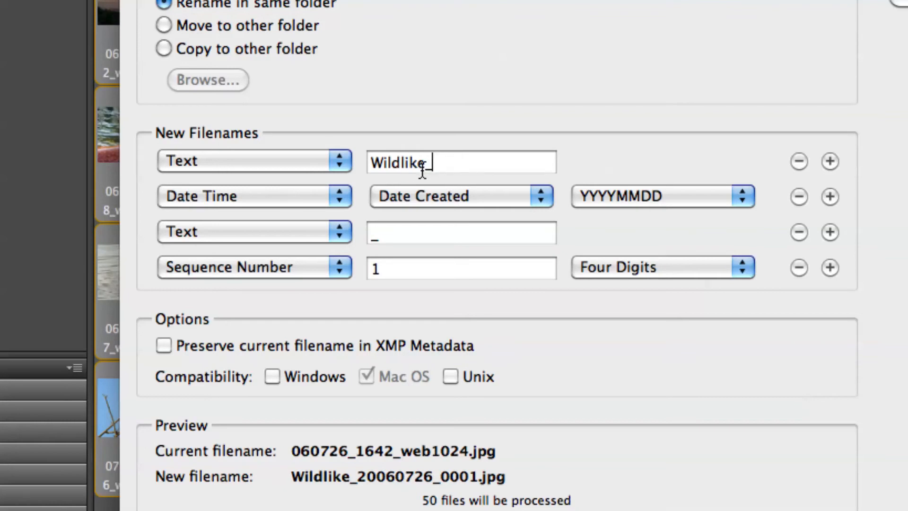
Step: Format the Date Created part of the new filenames as MMDDYYYY, keeping an underscore as the text after it
{"action": "left_click", "coordinate": [296, 196]}
{"action": "left_click", "coordinate": [297, 195]}
{"action": "left_click", "coordinate": [587, 190]}
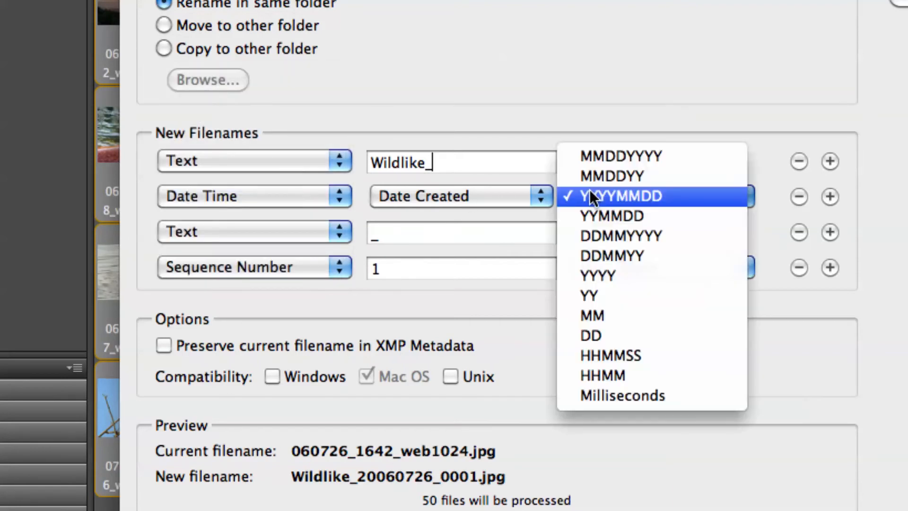
{"action": "left_click", "coordinate": [669, 160]}
{"action": "left_click", "coordinate": [271, 233]}
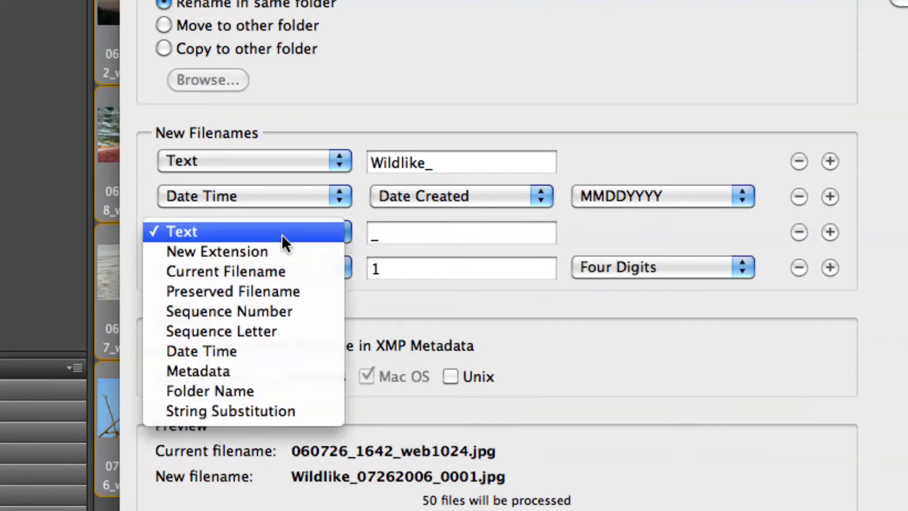
{"action": "left_click", "coordinate": [353, 237]}
{"action": "left_click", "coordinate": [374, 237]}
{"action": "type", "text": "_"}
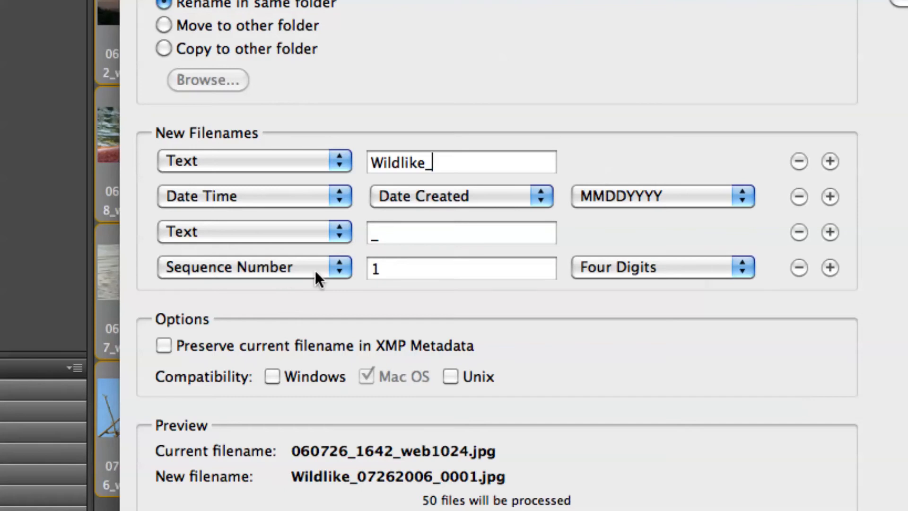
Step: Set the filename sequence number to three digits, then rename the selected images in the same folder
{"action": "left_click", "coordinate": [628, 268]}
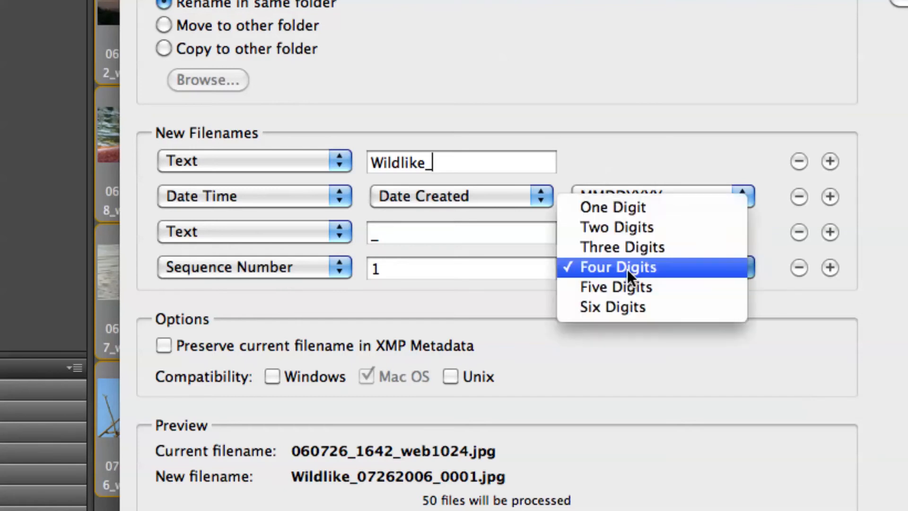
{"action": "left_click", "coordinate": [651, 245]}
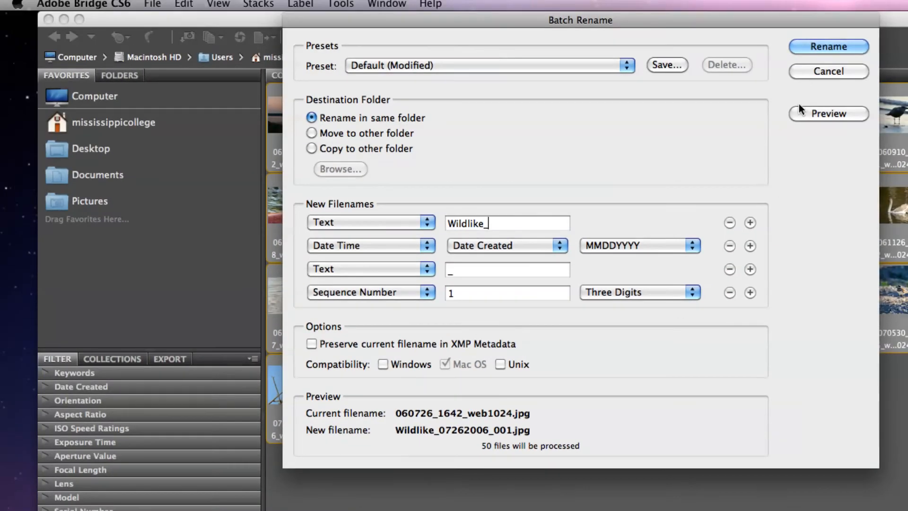
{"action": "left_click", "coordinate": [819, 42]}
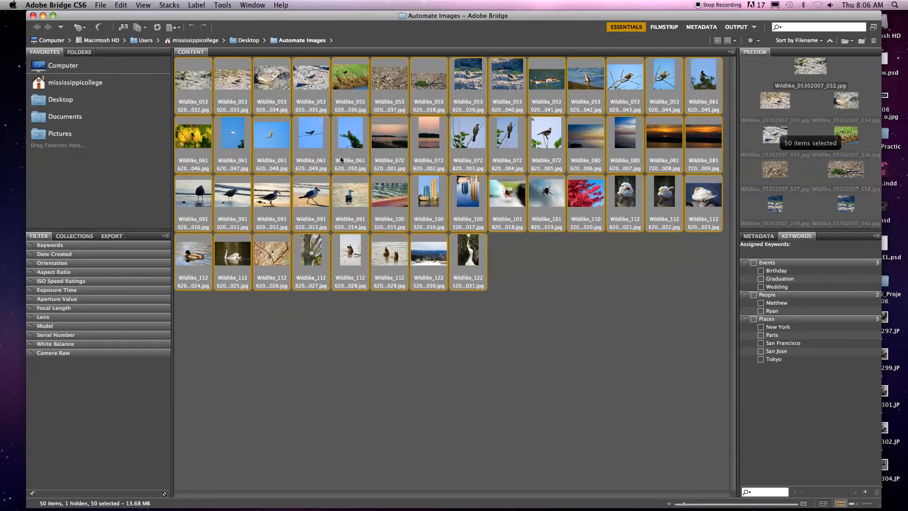
{"action": "left_click", "coordinate": [590, 308]}
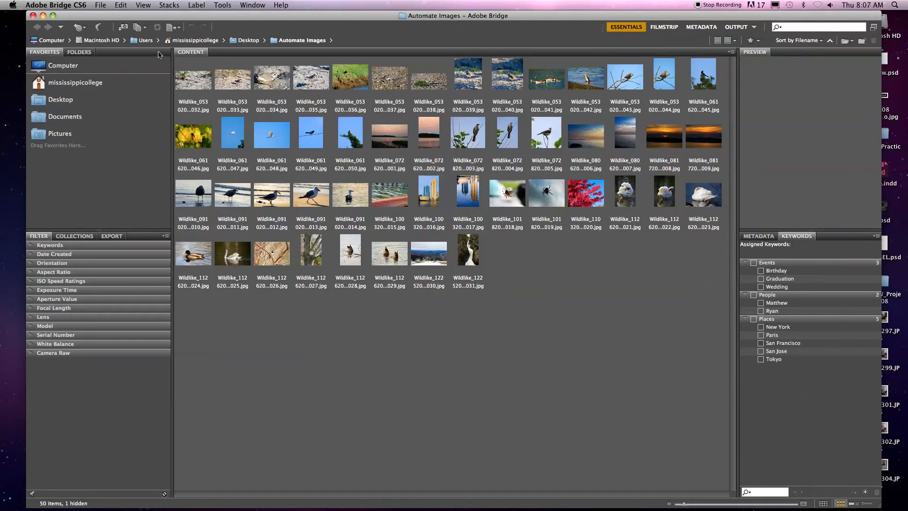
Step: Select all the renamed images and switch to the Output workspace
{"action": "left_click", "coordinate": [199, 81]}
{"action": "left_click", "coordinate": [471, 257], "text": "shift"}
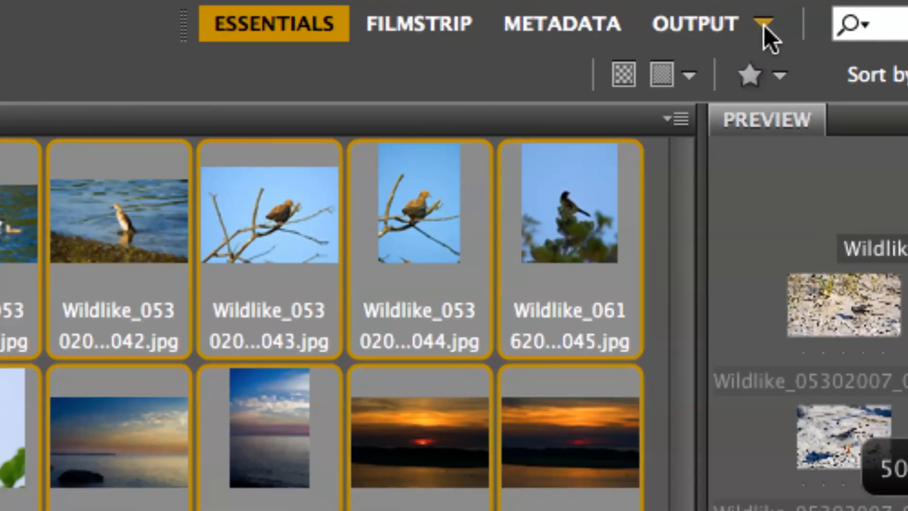
{"action": "left_click", "coordinate": [764, 24]}
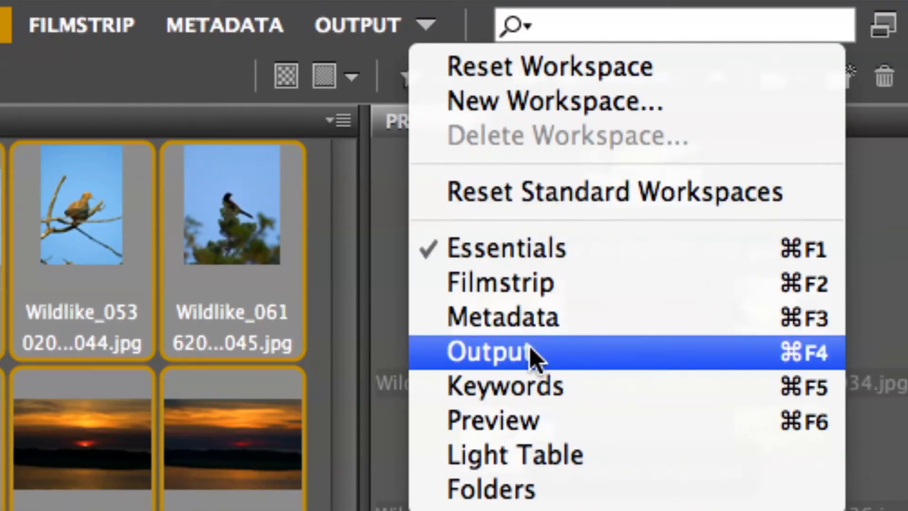
{"action": "left_click", "coordinate": [530, 353]}
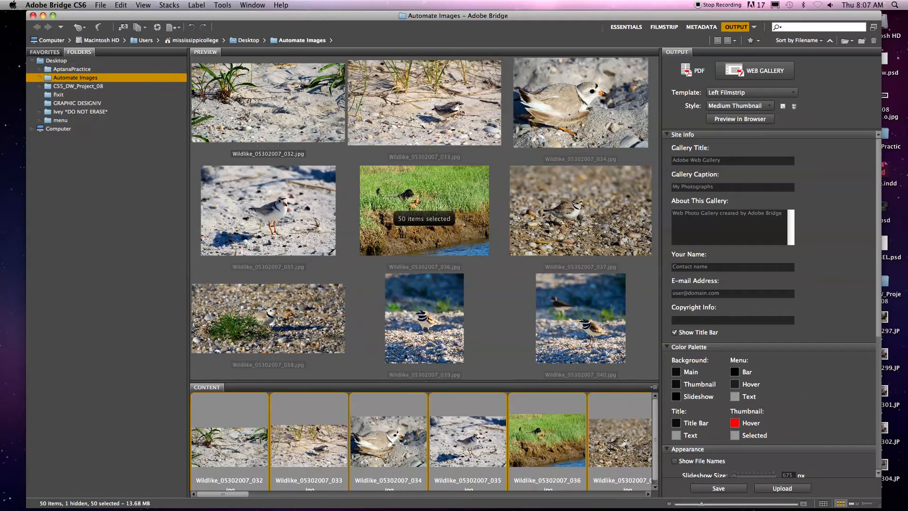
Step: Look through the selected images and examine the templates and layout settings offered for PDF output
{"action": "scroll", "coordinate": [320, 434], "scroll_direction": "right", "scroll_amount": 3}
{"action": "scroll", "coordinate": [387, 457], "scroll_direction": "right", "scroll_amount": 3}
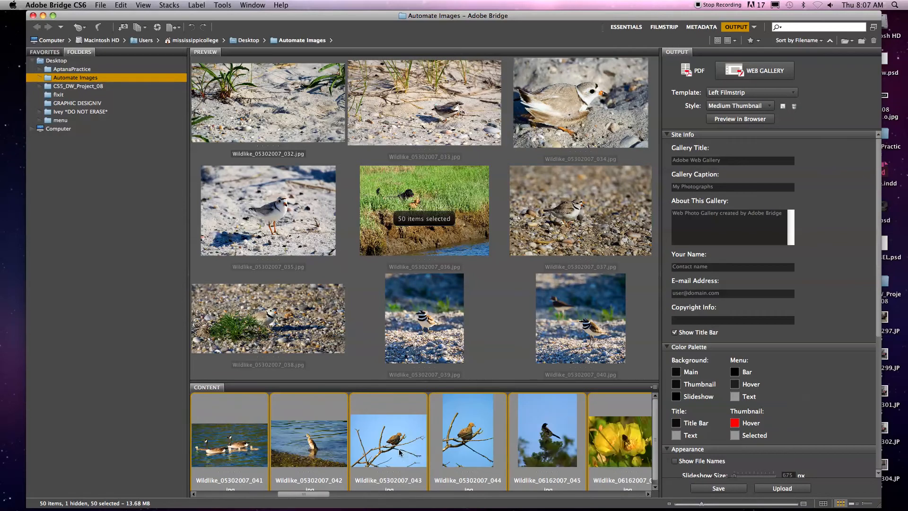
{"action": "scroll", "coordinate": [399, 453], "scroll_direction": "left", "scroll_amount": 3}
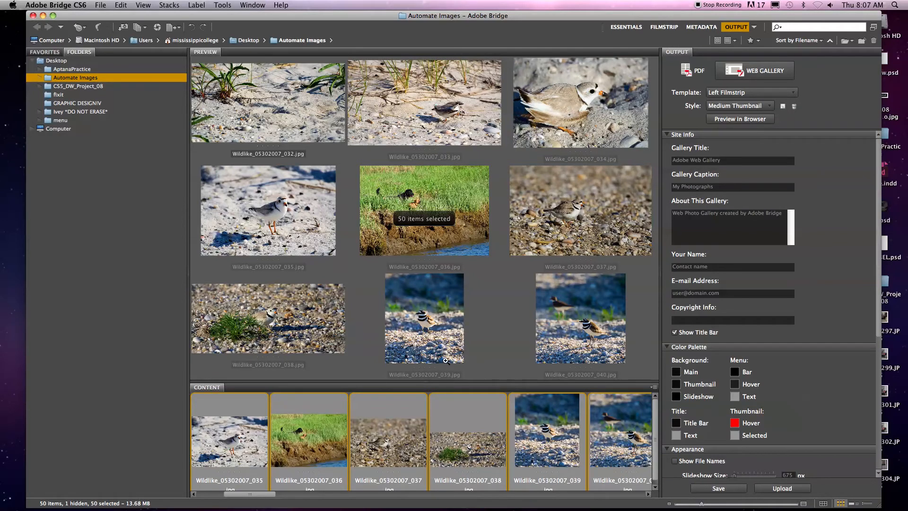
{"action": "left_click", "coordinate": [690, 71]}
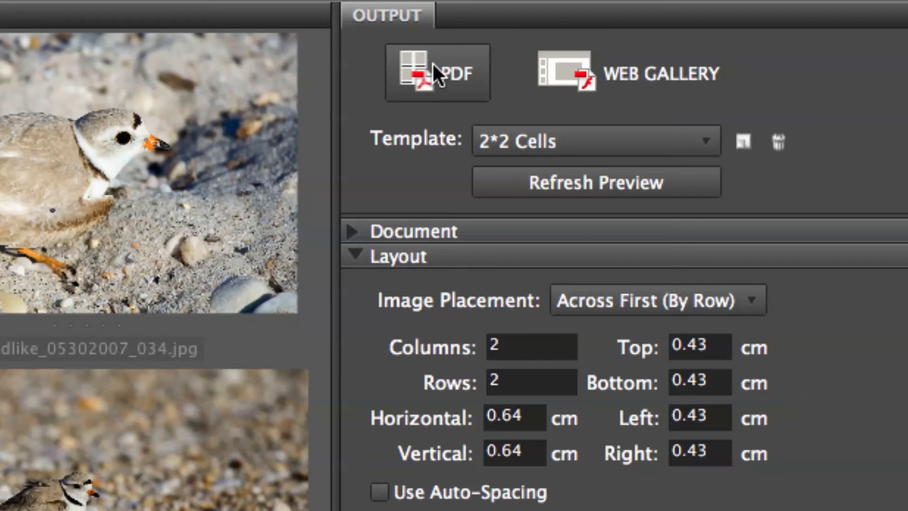
{"action": "left_click", "coordinate": [555, 141]}
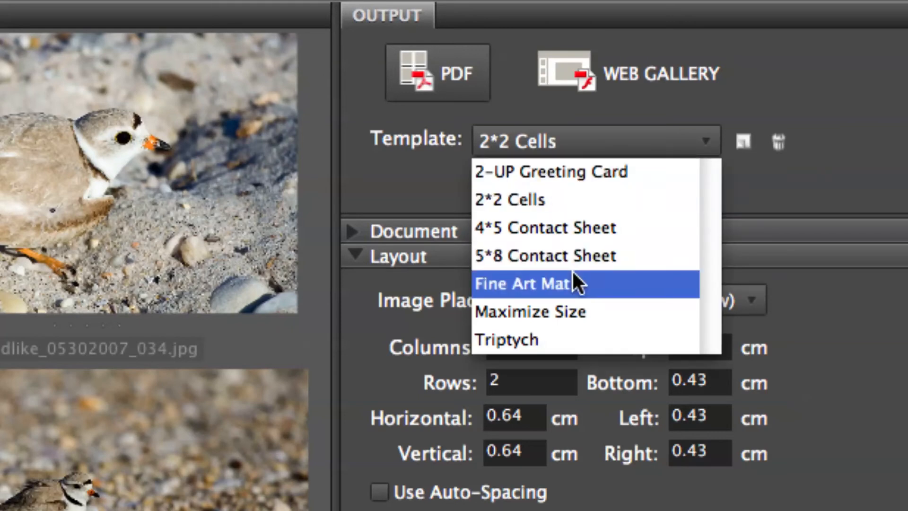
{"action": "left_click", "coordinate": [428, 173]}
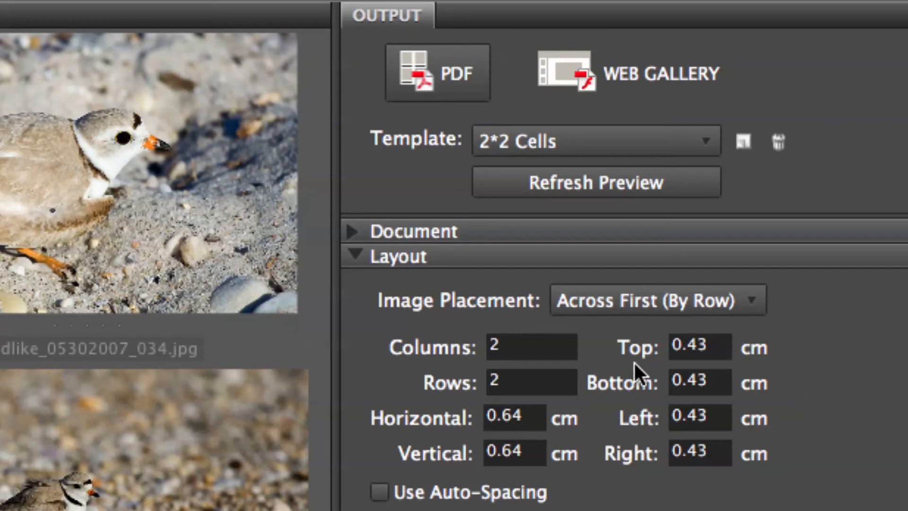
Step: Choose web gallery output with the Left Filmstrip template and the Large Thumbnail style
{"action": "left_click", "coordinate": [610, 69]}
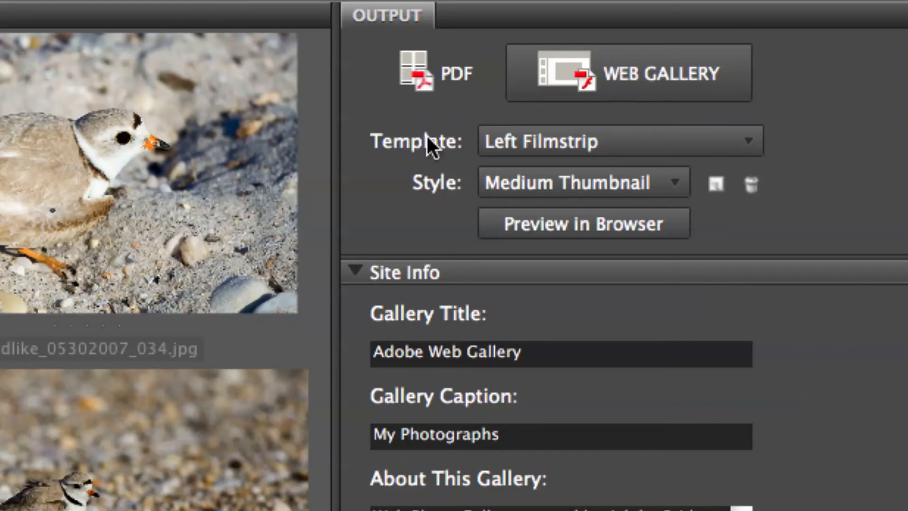
{"action": "left_click", "coordinate": [565, 141]}
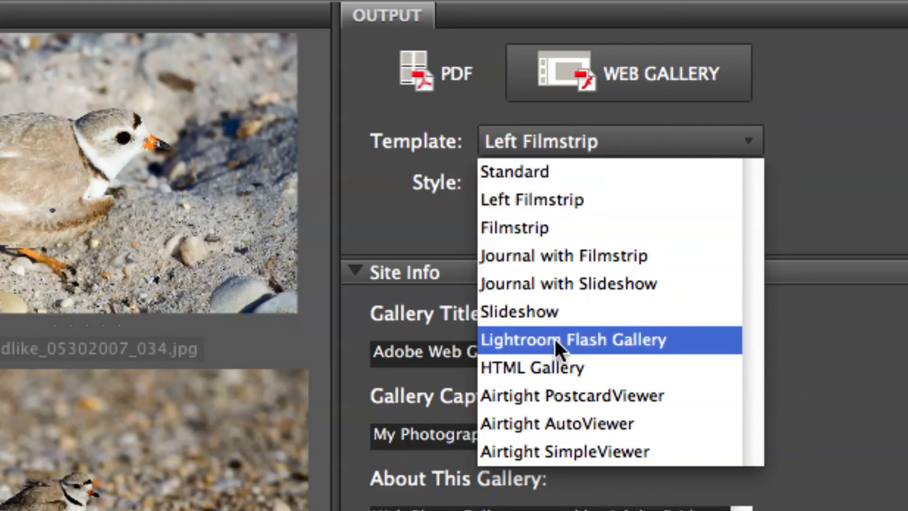
{"action": "left_click", "coordinate": [532, 229]}
{"action": "left_click", "coordinate": [532, 140]}
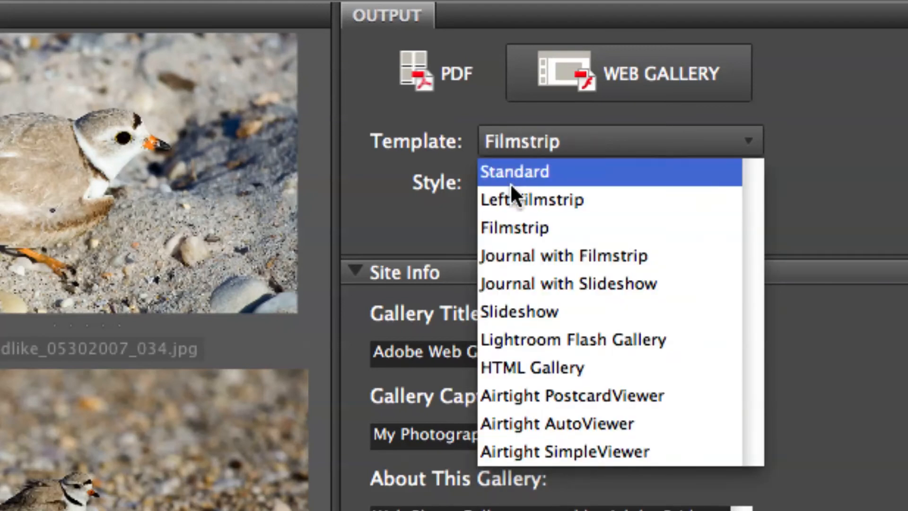
{"action": "left_click", "coordinate": [510, 198]}
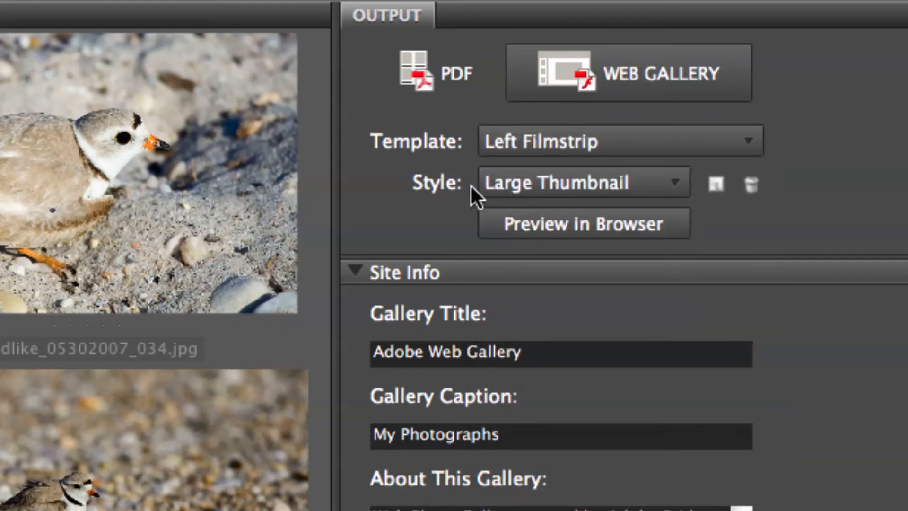
{"action": "left_click", "coordinate": [525, 184]}
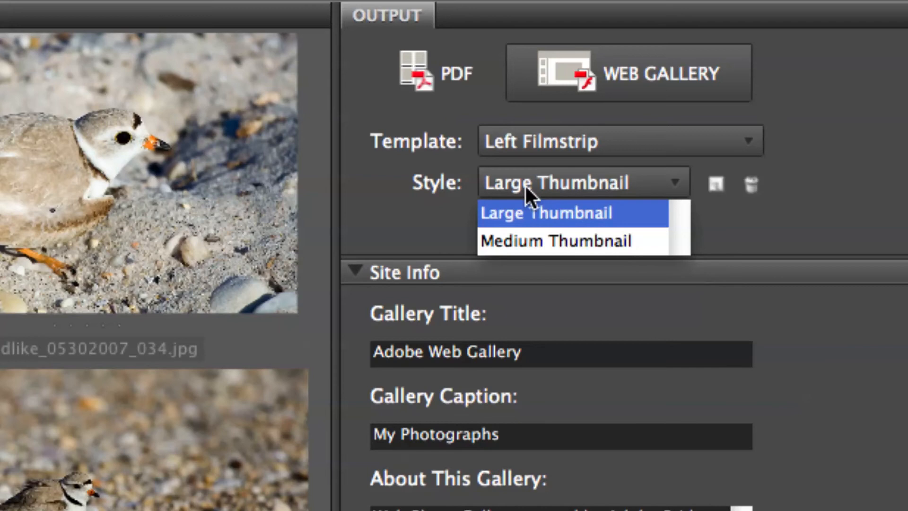
{"action": "left_click", "coordinate": [528, 215]}
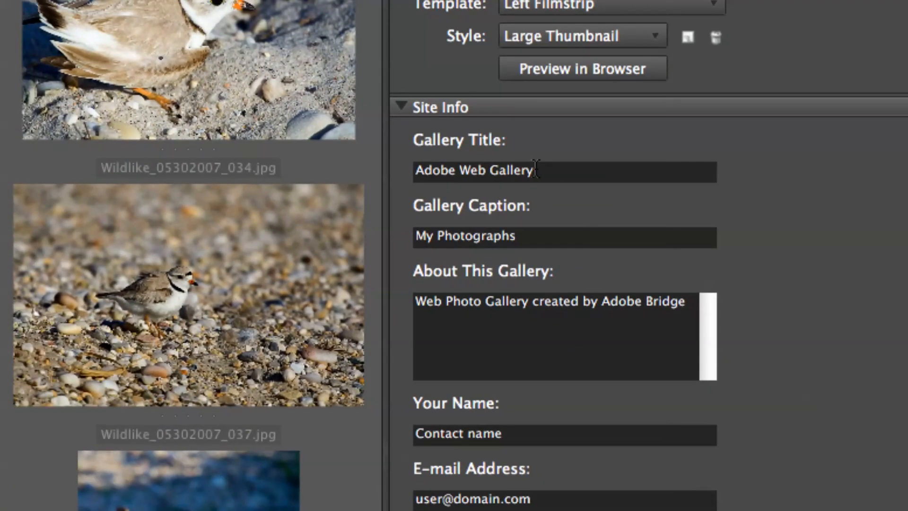
Step: Replace the gallery title with the photographer's first name in possessive form followed by "Nature Photos"
{"action": "left_click_drag", "start_coordinate": [538, 170], "coordinate": [373, 163]}
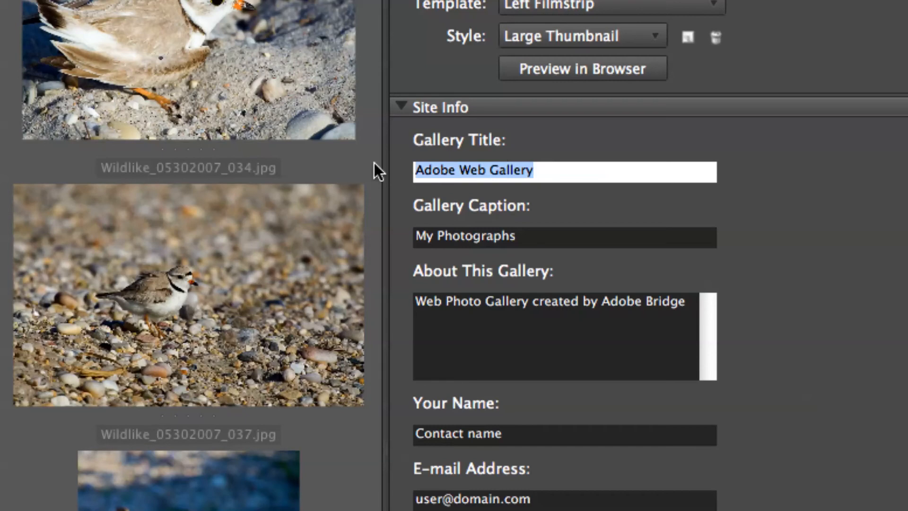
{"action": "type", "text": "Ben's Nature Photos"}
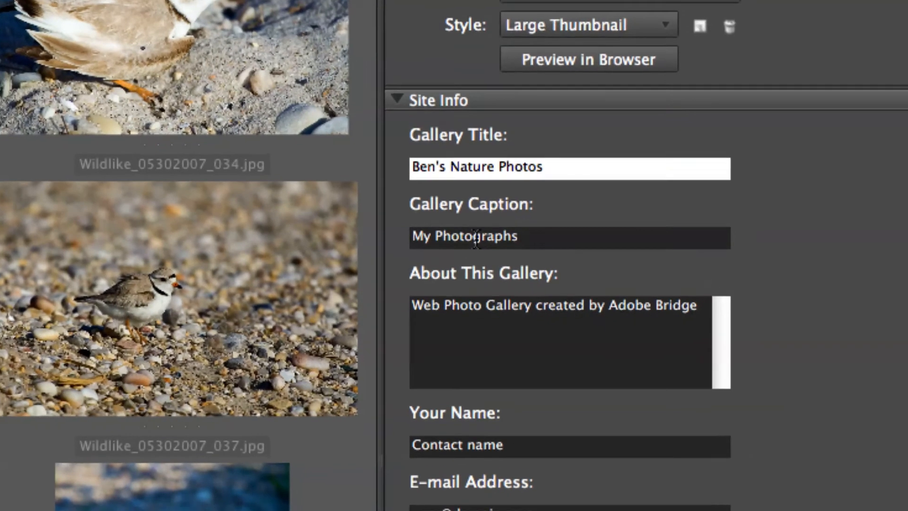
{"action": "left_click", "coordinate": [518, 236]}
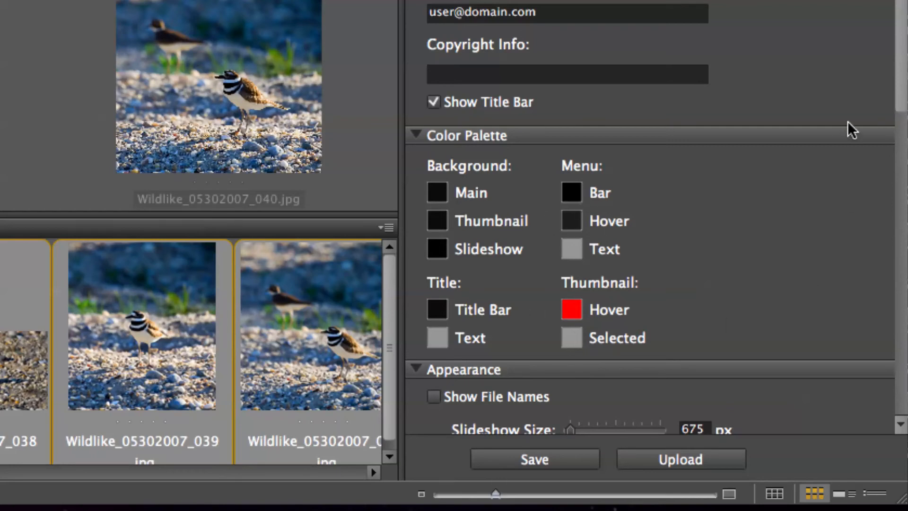
Step: Preview the web gallery in the browser, dismissing the Flash Player security alert, and widen the preview window
{"action": "scroll", "coordinate": [869, 156], "scroll_direction": "down", "scroll_amount": 10}
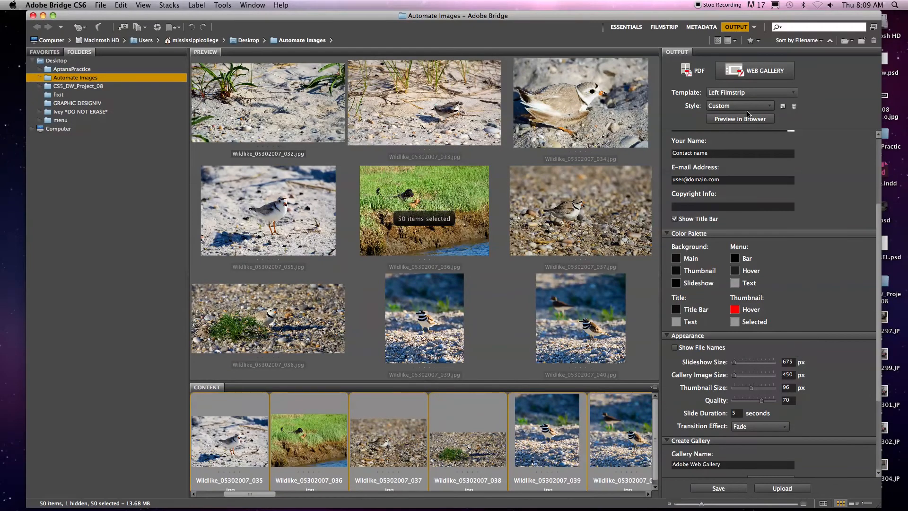
{"action": "left_click", "coordinate": [734, 120]}
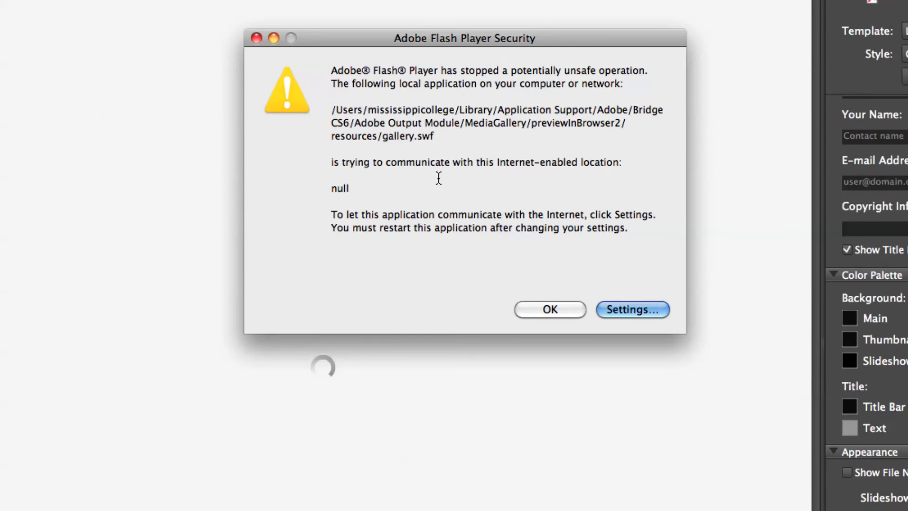
{"action": "left_click", "coordinate": [548, 308]}
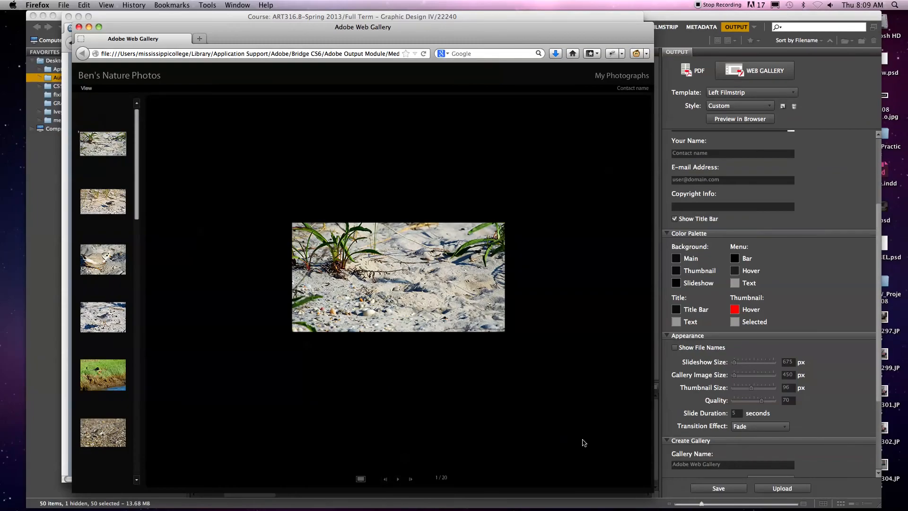
{"action": "left_click_drag", "start_coordinate": [654, 495], "coordinate": [840, 496]}
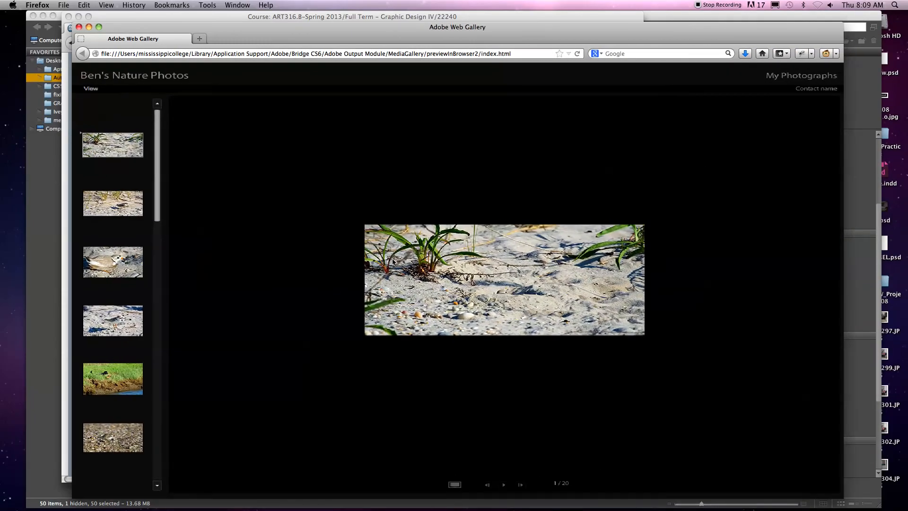
Step: View several photos from different parts of the gallery's filmstrip at full preview size, and close the preview
{"action": "left_click", "coordinate": [113, 205]}
{"action": "left_click", "coordinate": [107, 322]}
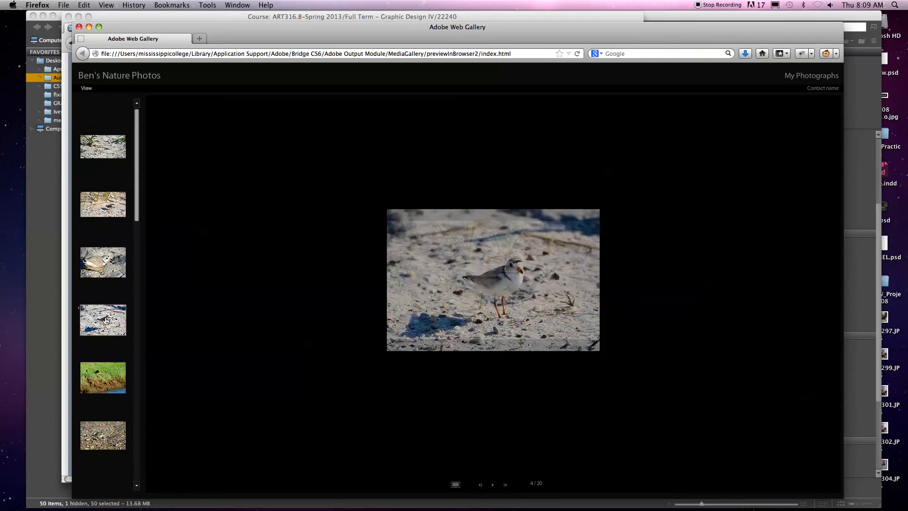
{"action": "left_click", "coordinate": [106, 383]}
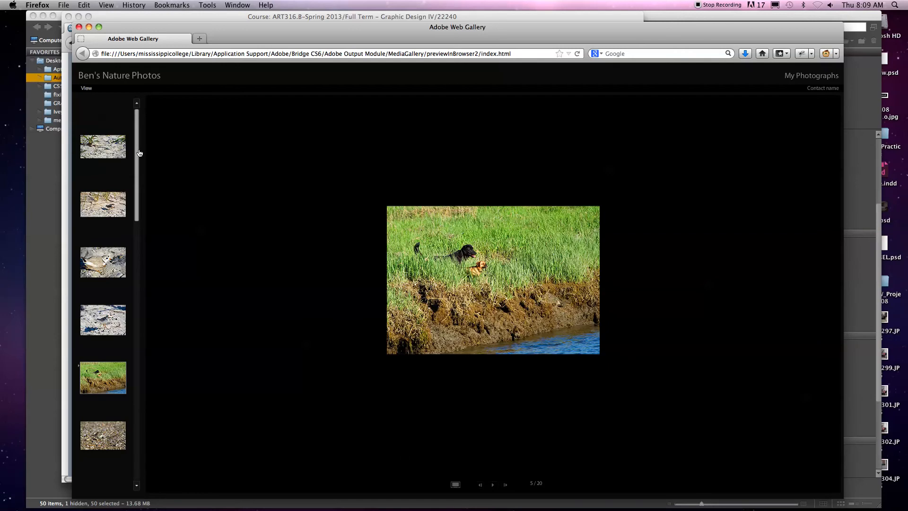
{"action": "left_click_drag", "start_coordinate": [137, 154], "coordinate": [136, 294]}
{"action": "left_click", "coordinate": [93, 372]}
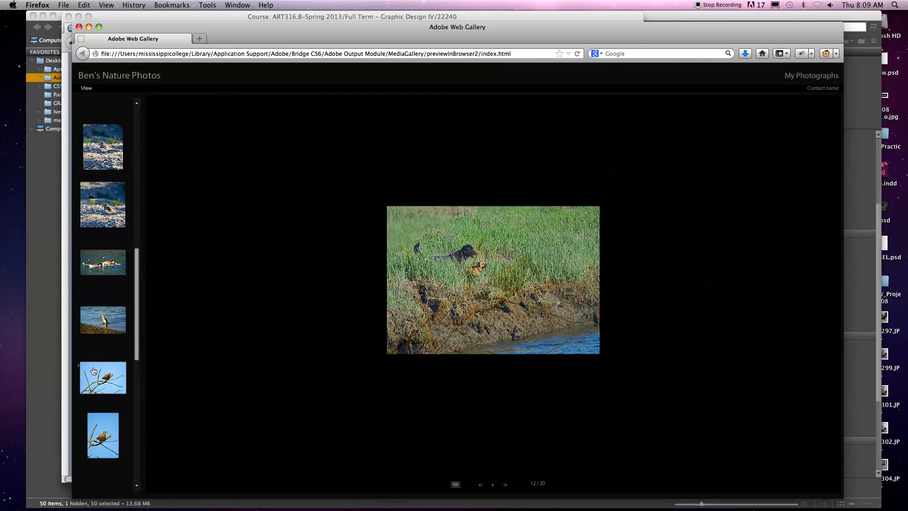
{"action": "left_click", "coordinate": [105, 317]}
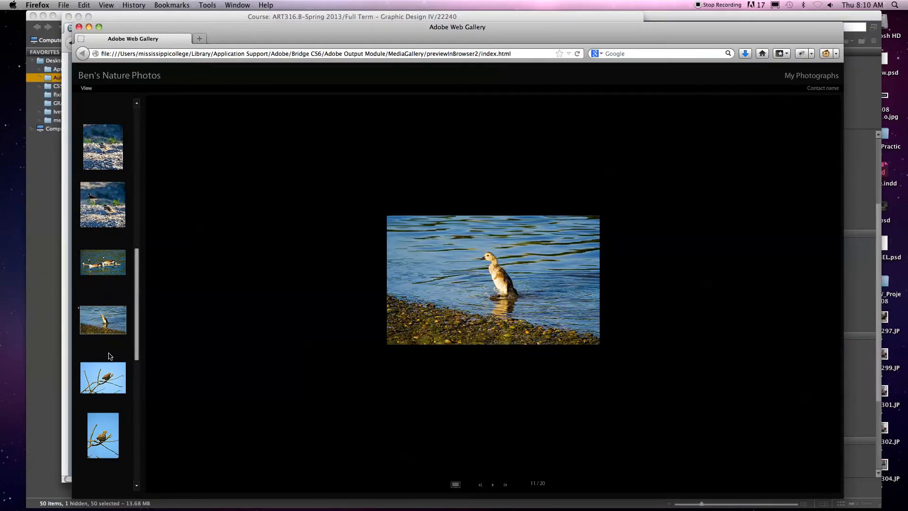
{"action": "scroll", "coordinate": [109, 355], "scroll_direction": "down", "scroll_amount": 6}
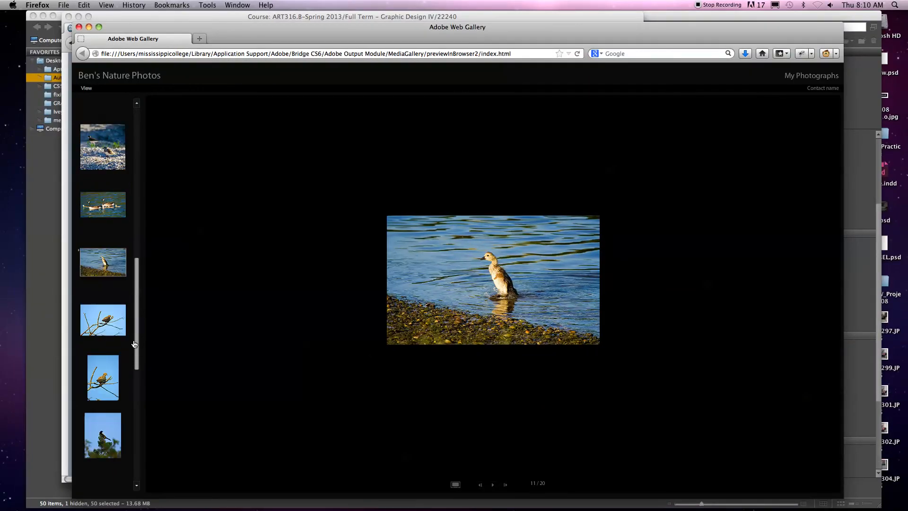
{"action": "left_click", "coordinate": [105, 379]}
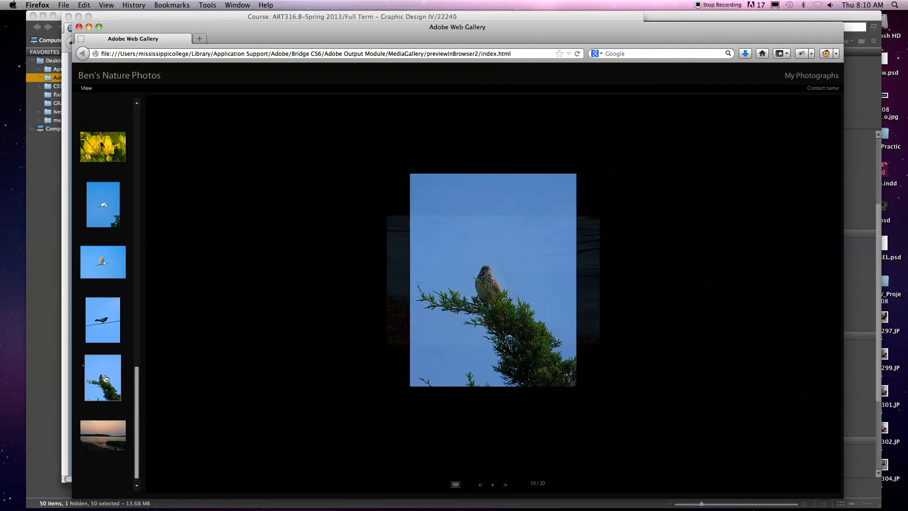
{"action": "left_click", "coordinate": [79, 27]}
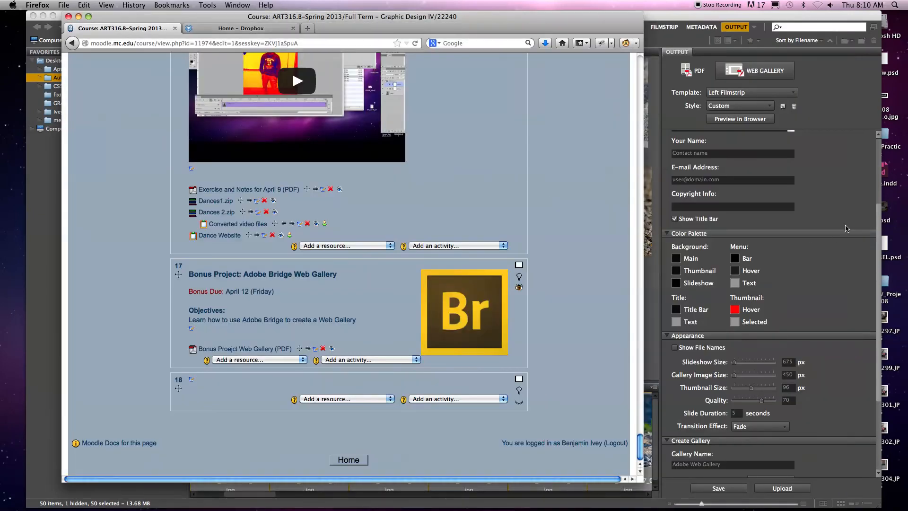
Step: Return to Adobe Bridge and change the gallery's main background color to bright turquoise
{"action": "left_click", "coordinate": [836, 236]}
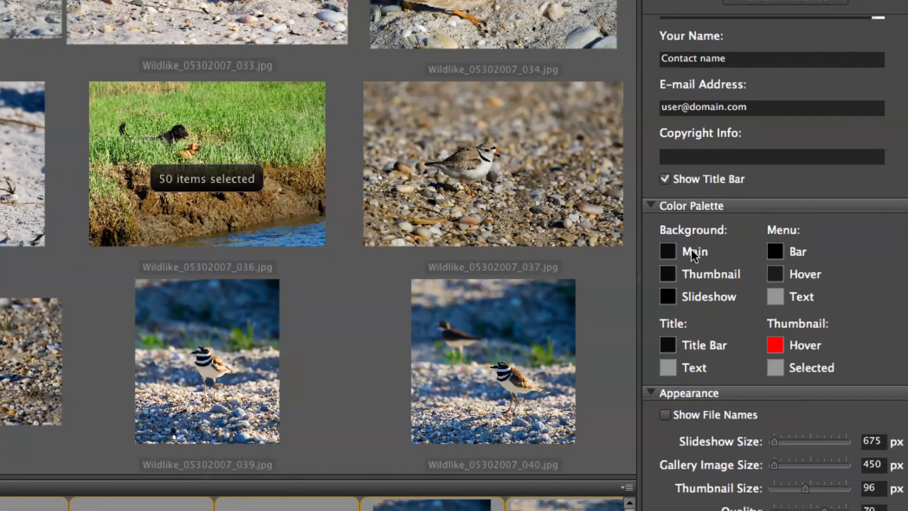
{"action": "left_click", "coordinate": [668, 251]}
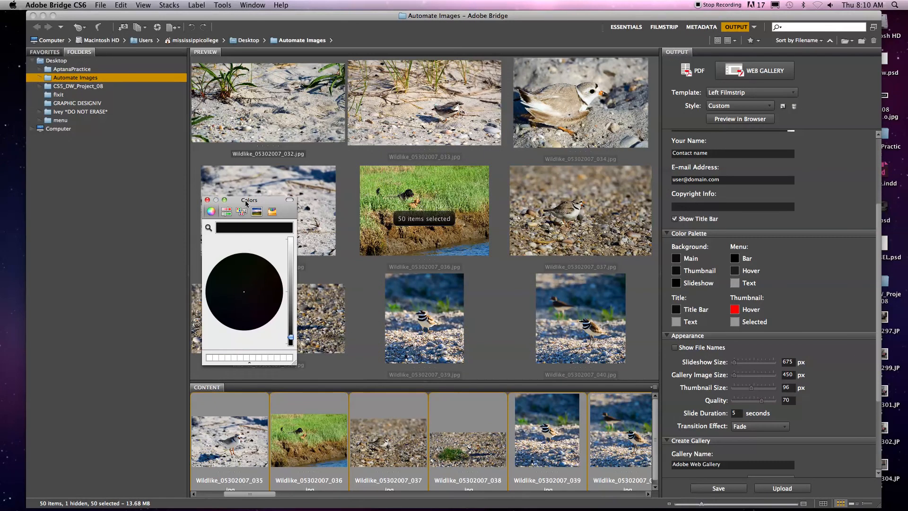
{"action": "left_click_drag", "start_coordinate": [246, 204], "coordinate": [400, 192]}
{"action": "left_click_drag", "start_coordinate": [445, 327], "coordinate": [445, 242]}
{"action": "left_click", "coordinate": [410, 261]}
{"action": "left_click", "coordinate": [369, 279]}
{"action": "left_click", "coordinate": [362, 188]}
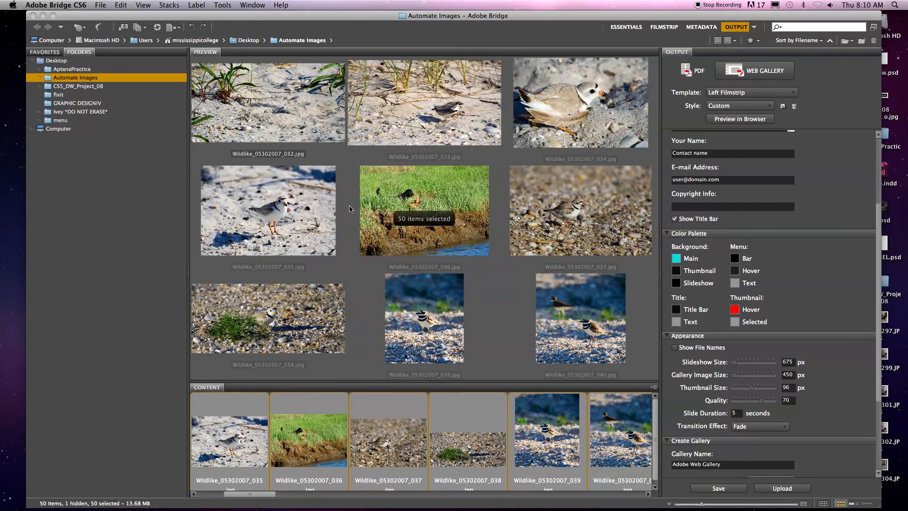
{"action": "left_click", "coordinate": [677, 273]}
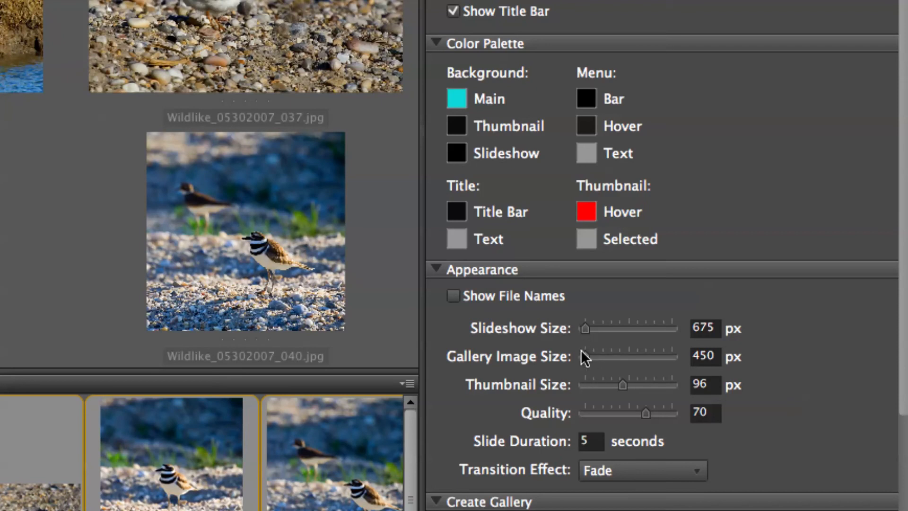
Step: Set the slideshow size to 1043 px and the gallery image size to 554 px, and check the updated gallery in a browser preview
{"action": "left_click_drag", "start_coordinate": [585, 356], "coordinate": [620, 331]}
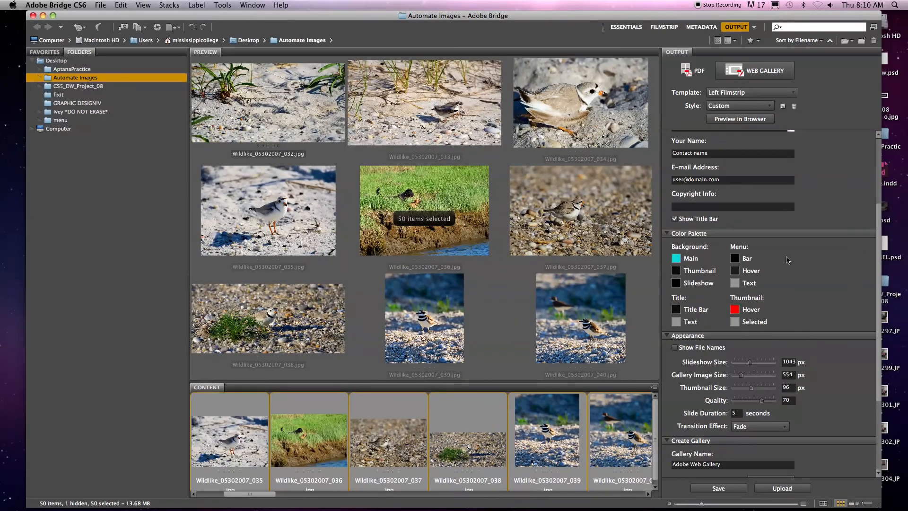
{"action": "left_click", "coordinate": [717, 122]}
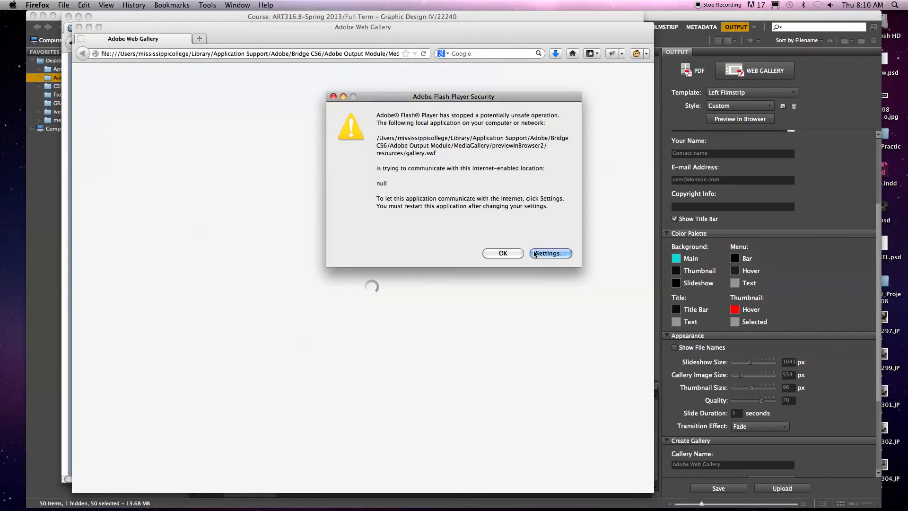
{"action": "left_click", "coordinate": [496, 251]}
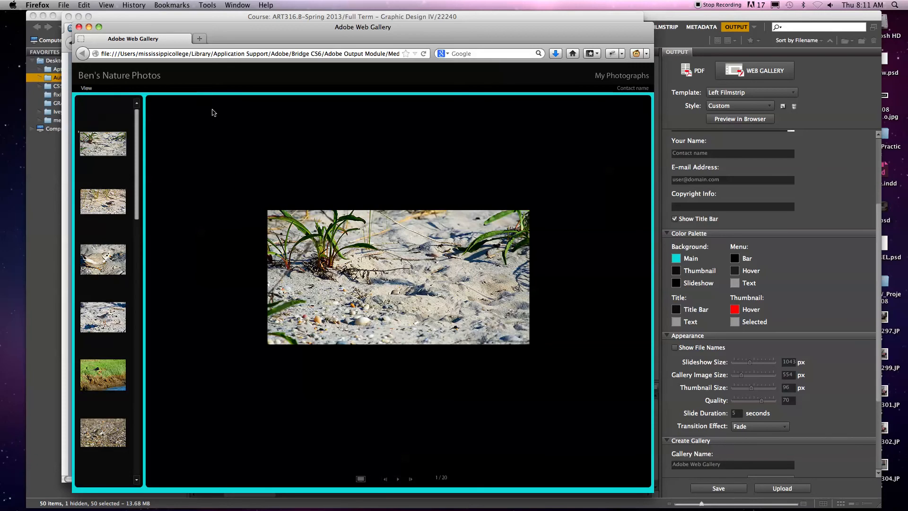
{"action": "left_click", "coordinate": [79, 27]}
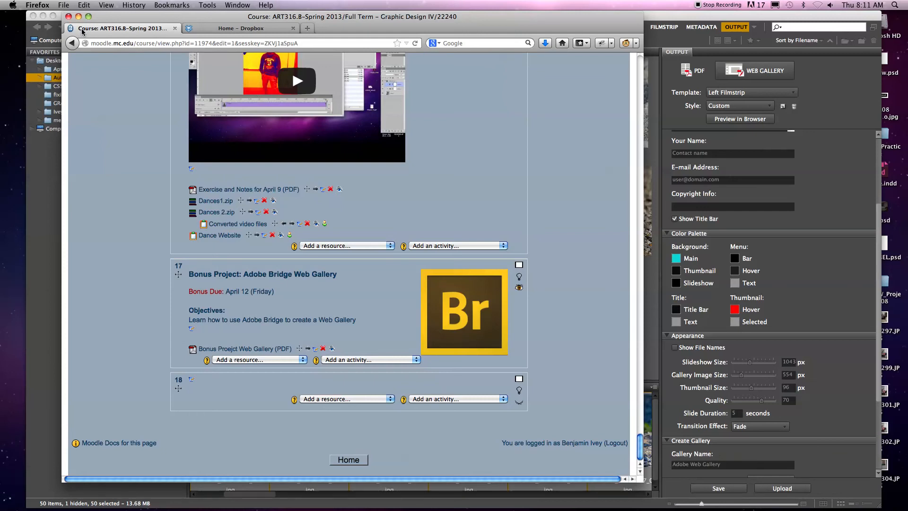
Step: Set the gallery's save location to the Desktop and save the gallery there
{"action": "left_click", "coordinate": [708, 154]}
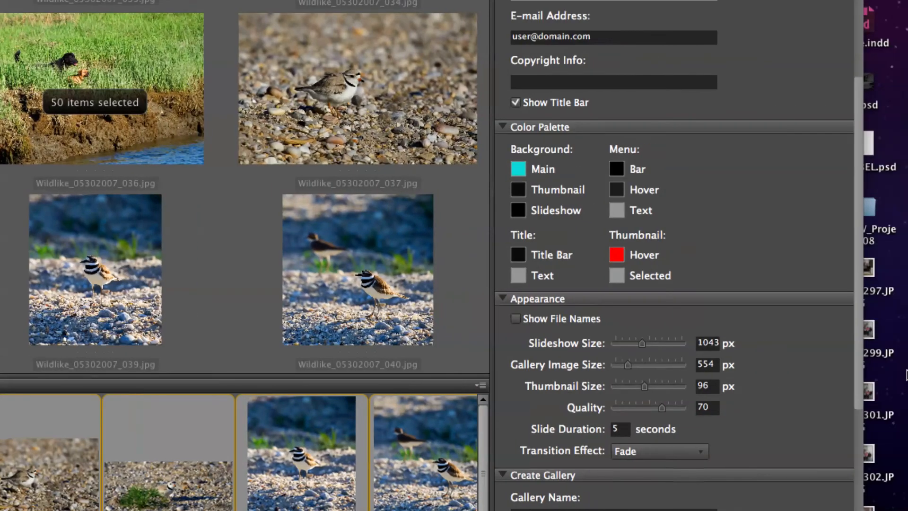
{"action": "left_click_drag", "start_coordinate": [858, 402], "coordinate": [853, 509]}
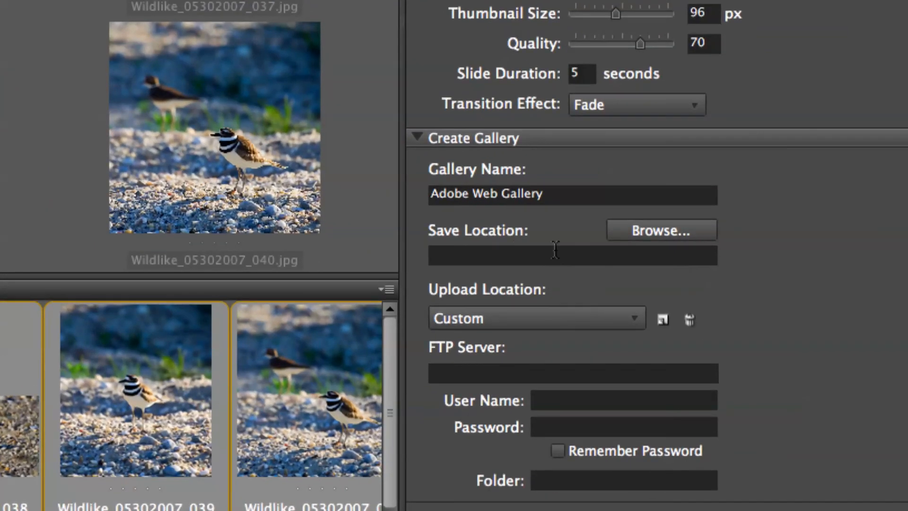
{"action": "left_click", "coordinate": [644, 232]}
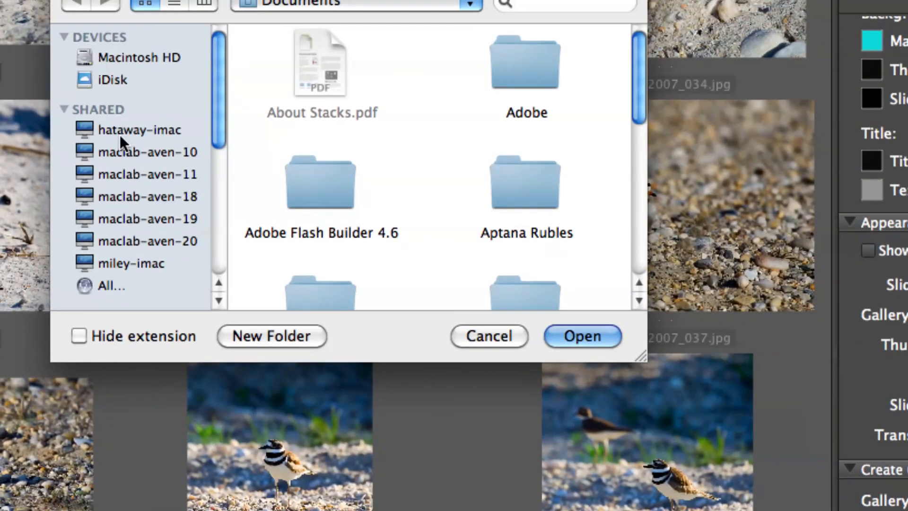
{"action": "scroll", "coordinate": [121, 142], "scroll_direction": "down", "scroll_amount": 5}
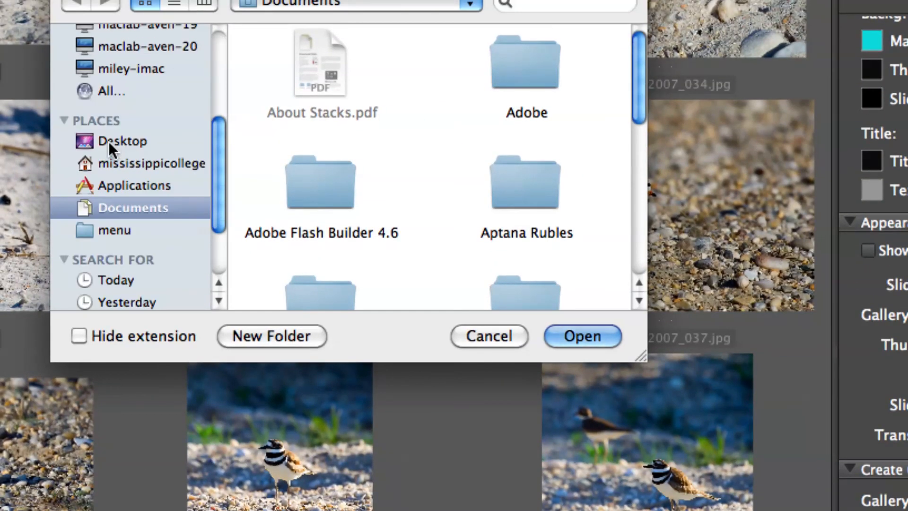
{"action": "left_click", "coordinate": [109, 141]}
{"action": "left_click", "coordinate": [572, 337]}
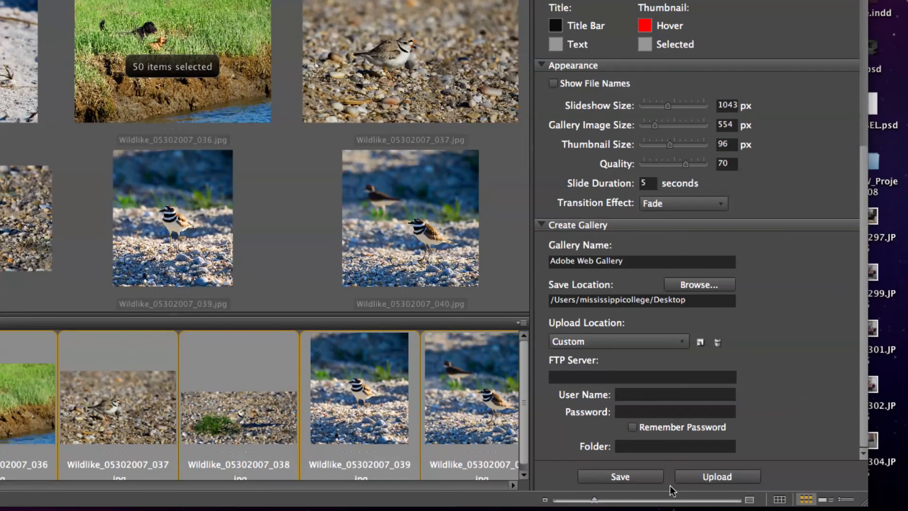
{"action": "left_click", "coordinate": [621, 477]}
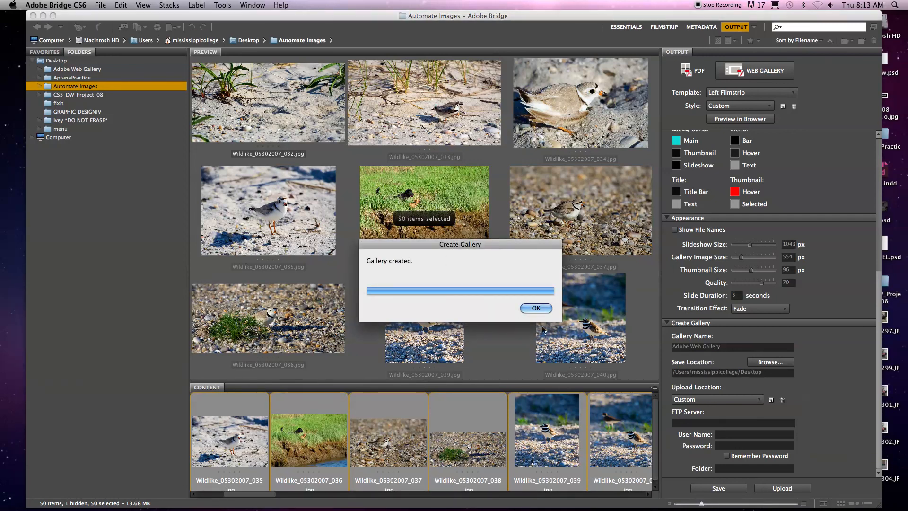
{"action": "left_click", "coordinate": [536, 308]}
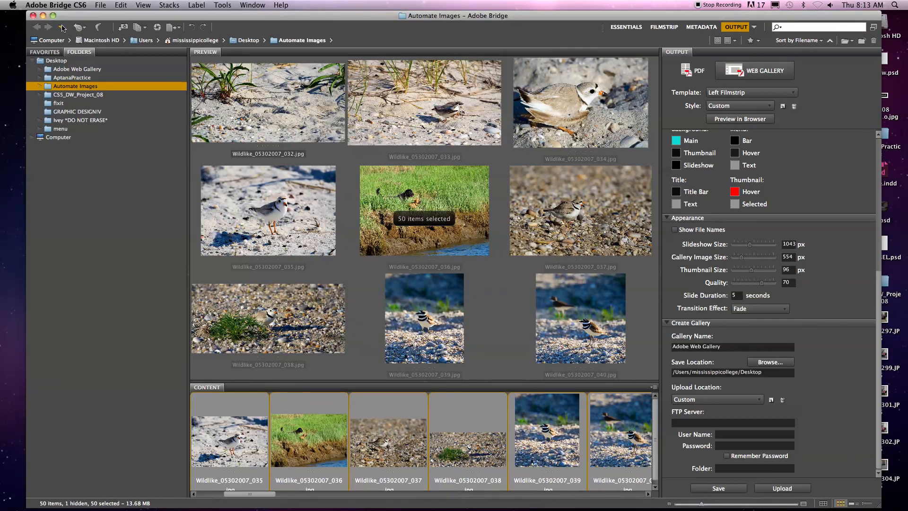
Step: Minimize the Bridge window and move the Adobe Web Gallery folder to an empty area of the desktop
{"action": "left_click", "coordinate": [43, 16]}
{"action": "left_click", "coordinate": [702, 157]}
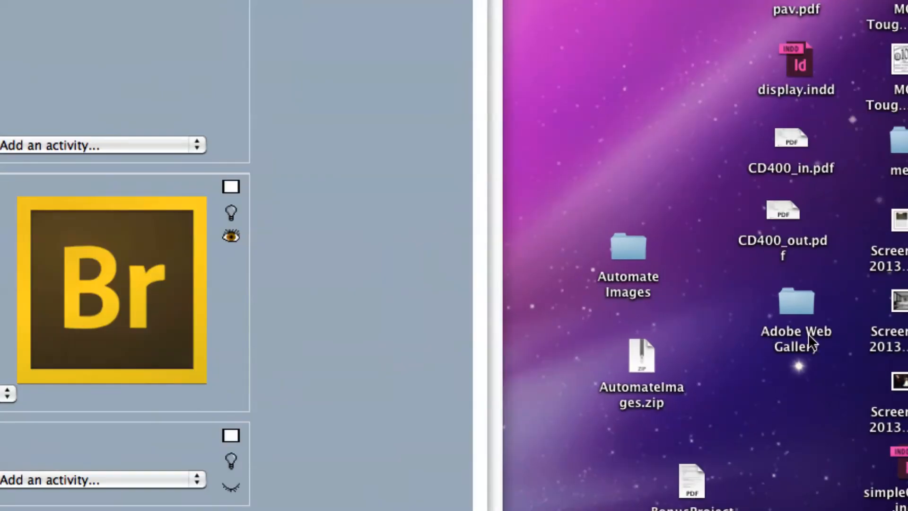
{"action": "left_click", "coordinate": [794, 316]}
{"action": "left_click_drag", "start_coordinate": [811, 312], "coordinate": [590, 37]}
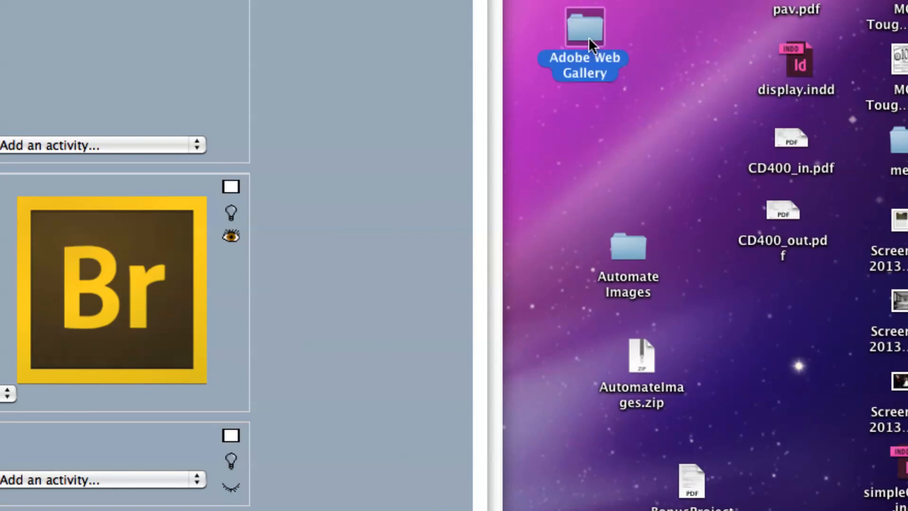
Step: Open the Adobe Web Gallery folder, examine its resources folder and the images folder inside it, and return to resources
{"action": "double_click", "coordinate": [580, 19]}
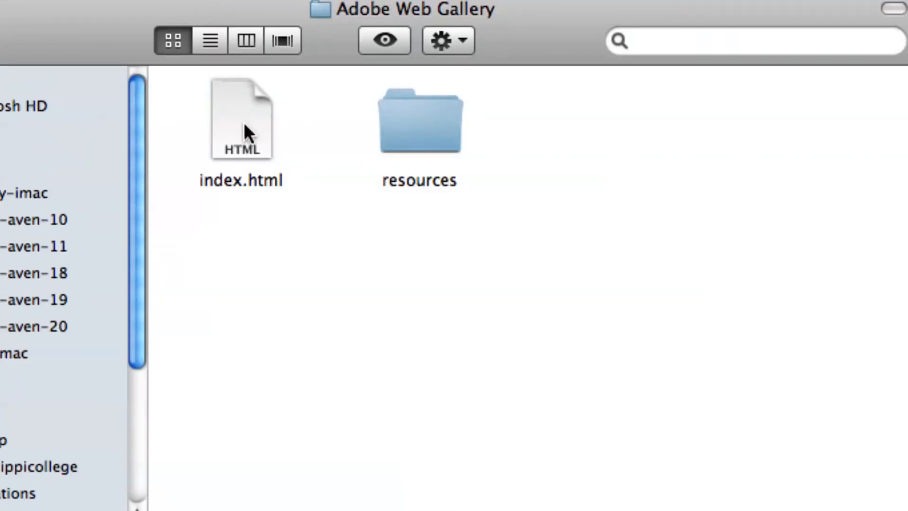
{"action": "left_click", "coordinate": [437, 127]}
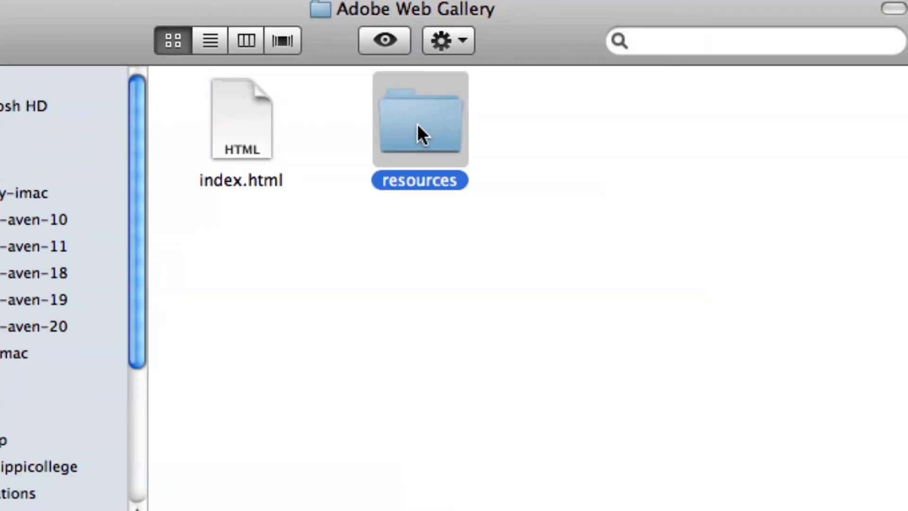
{"action": "double_click", "coordinate": [418, 123]}
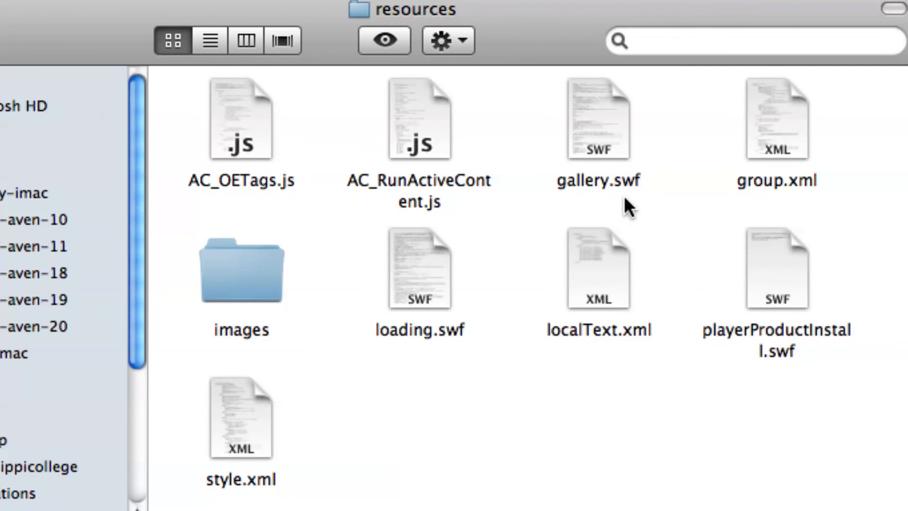
{"action": "double_click", "coordinate": [268, 262]}
{"action": "left_click", "coordinate": [238, 134]}
{"action": "left_click", "coordinate": [349, 137]}
{"action": "left_click", "coordinate": [578, 141]}
{"action": "left_click", "coordinate": [300, 147]}
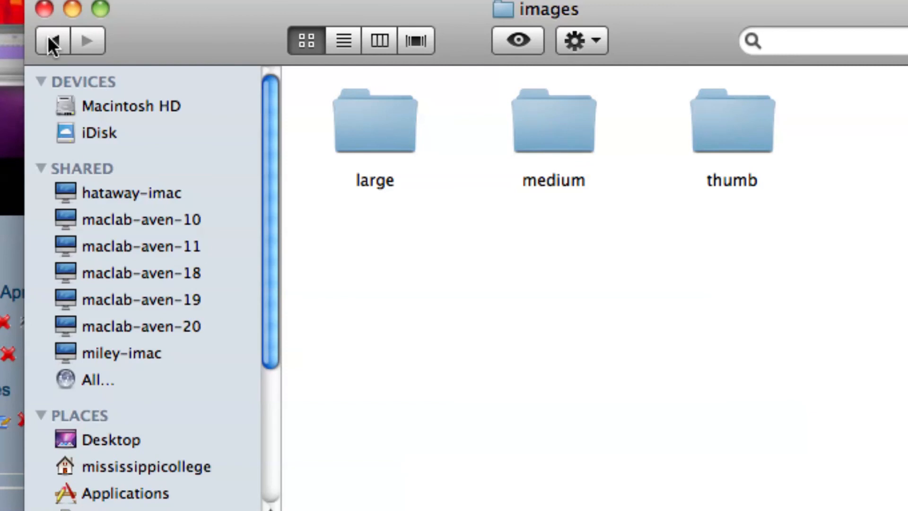
{"action": "left_click", "coordinate": [53, 42]}
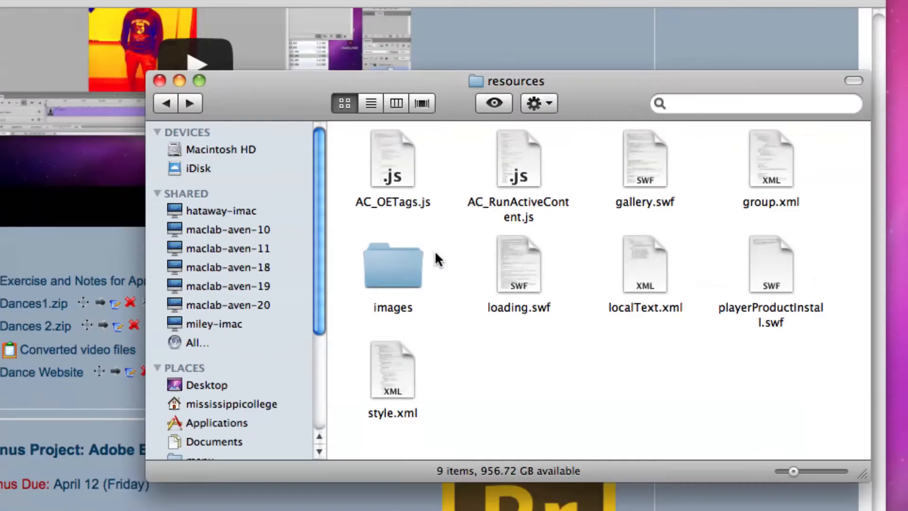